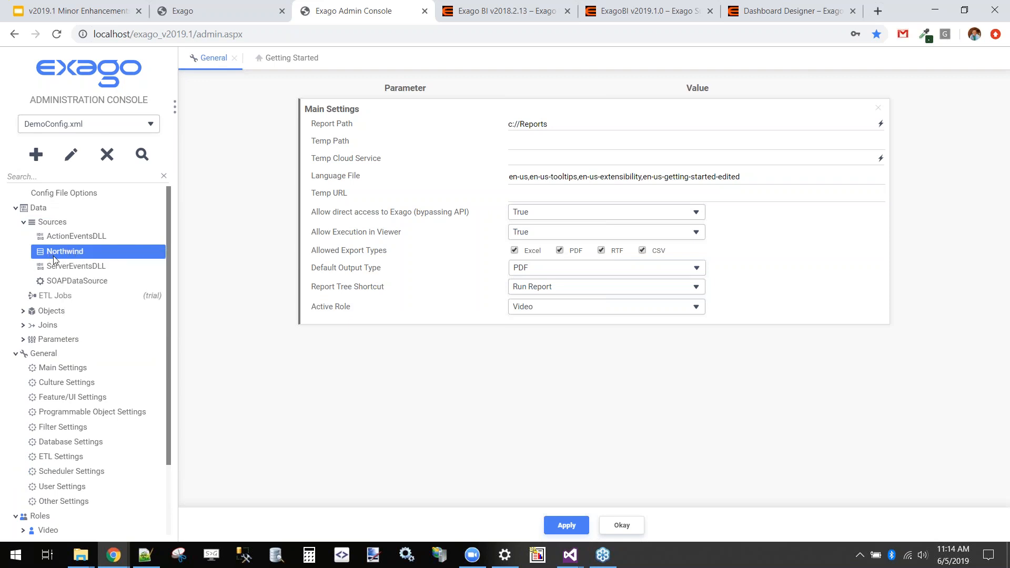
Open the settings of the Northwind data source
click(54, 255)
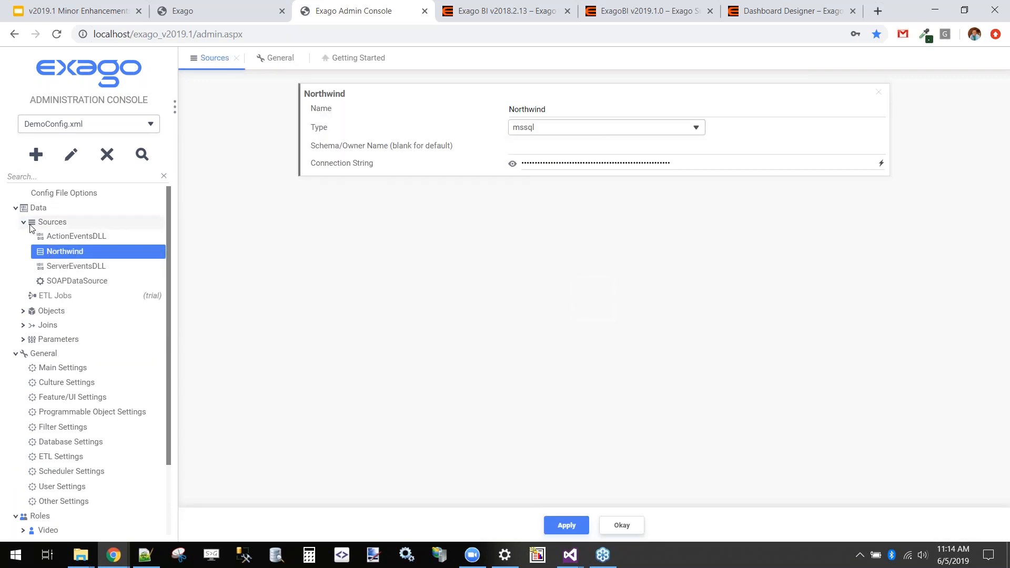
click(24, 222)
right_click(43, 254)
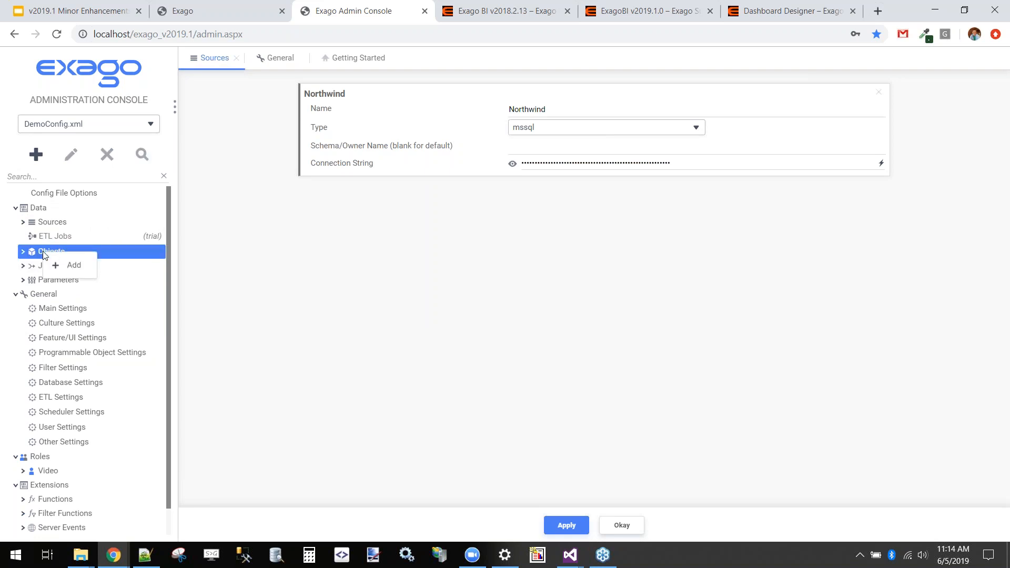
click(24, 222)
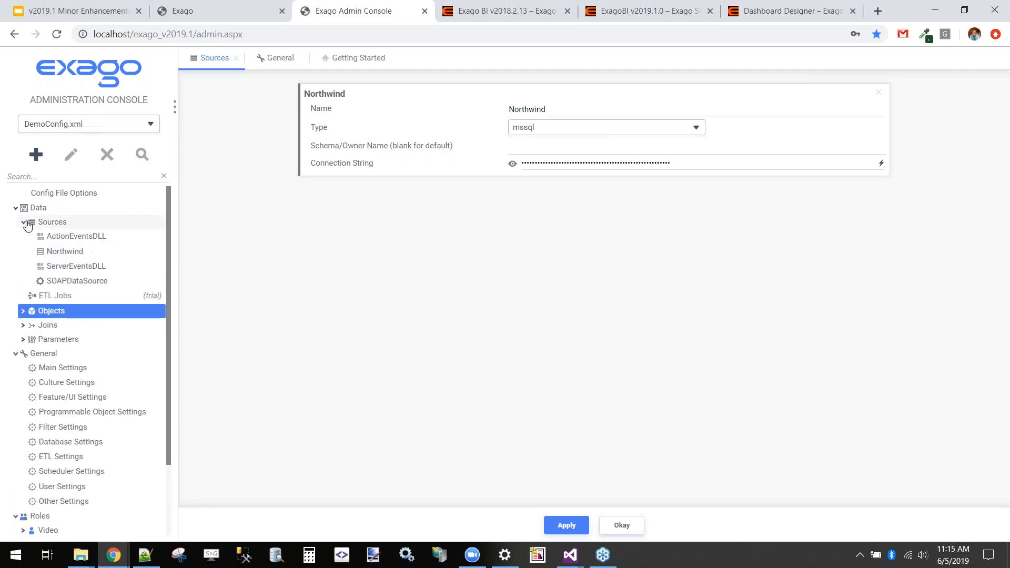
Expand the Northwind data objects and view the commands offered for the group, including Bulk Metadata
click(24, 311)
click(31, 325)
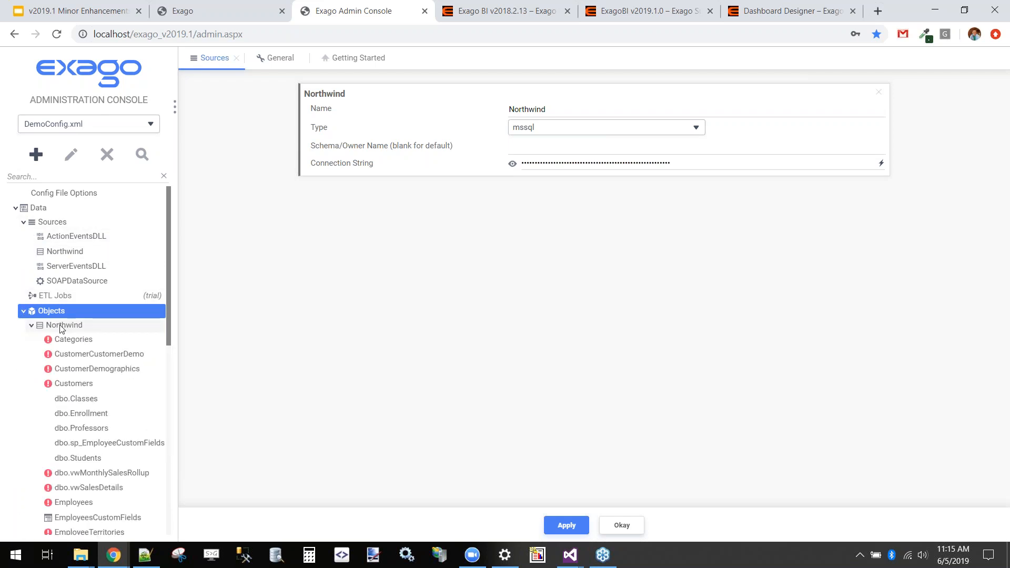
right_click(62, 330)
click(43, 325)
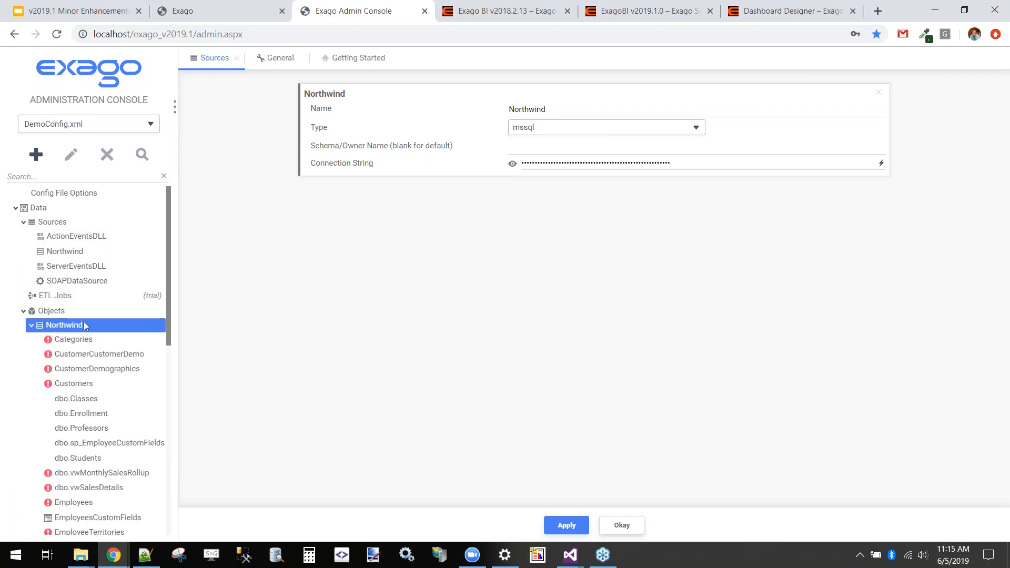
click(31, 325)
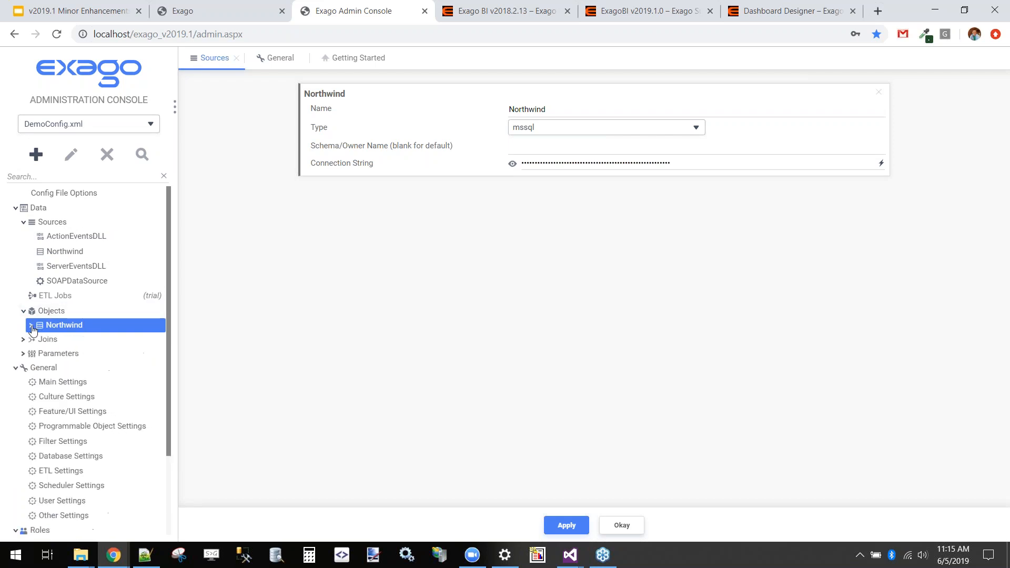
click(31, 326)
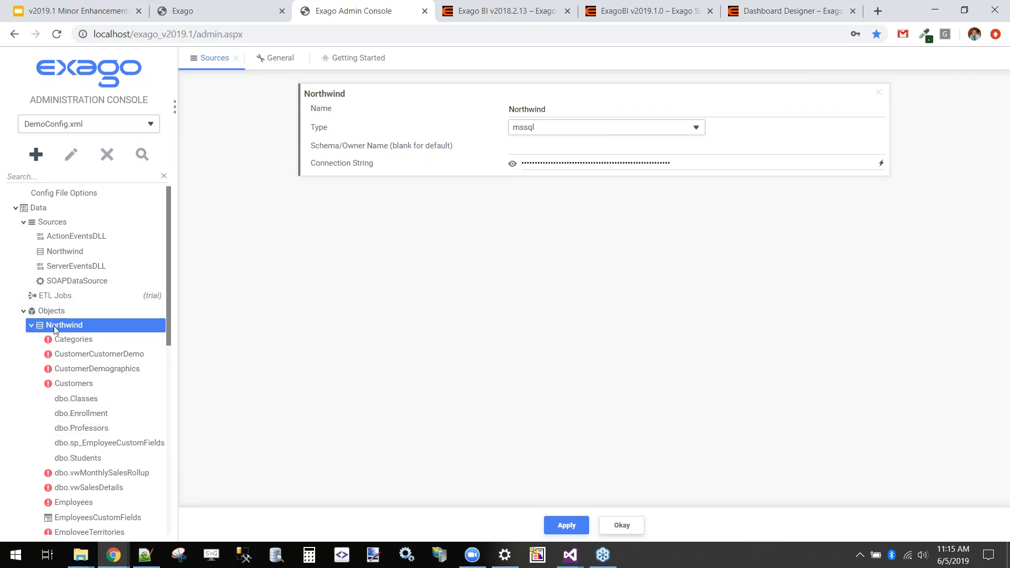
click(31, 326)
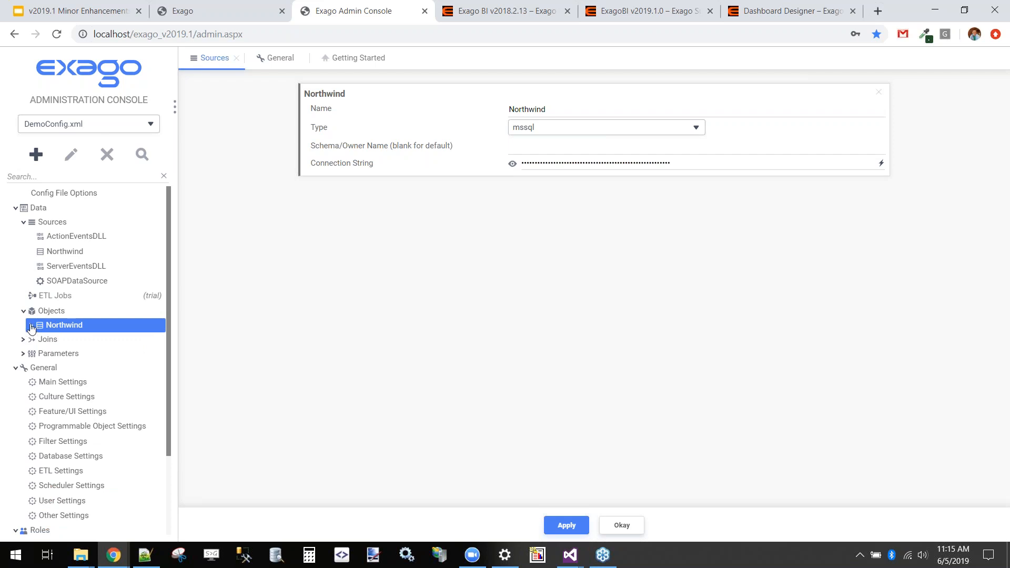
click(31, 326)
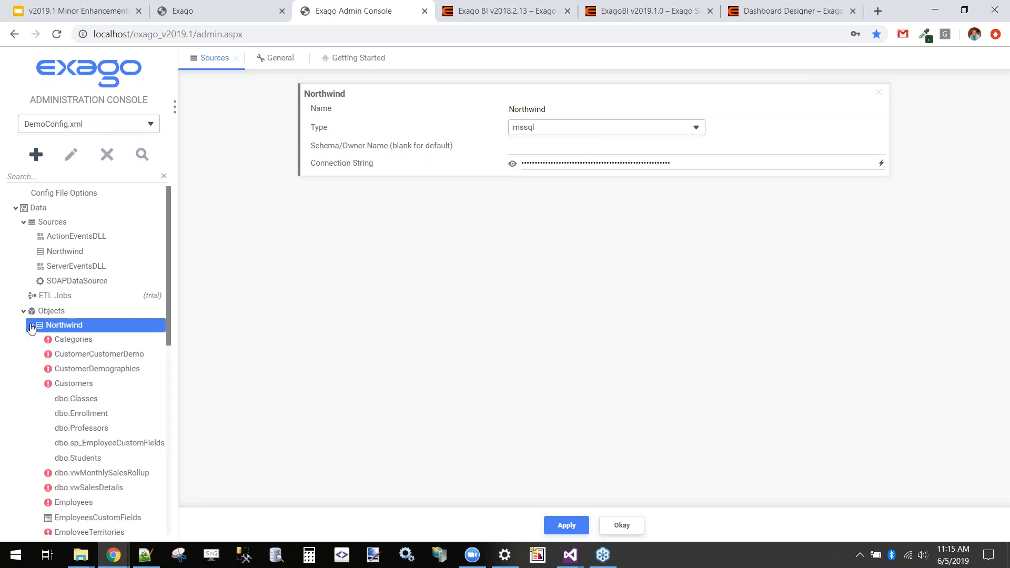
right_click(65, 325)
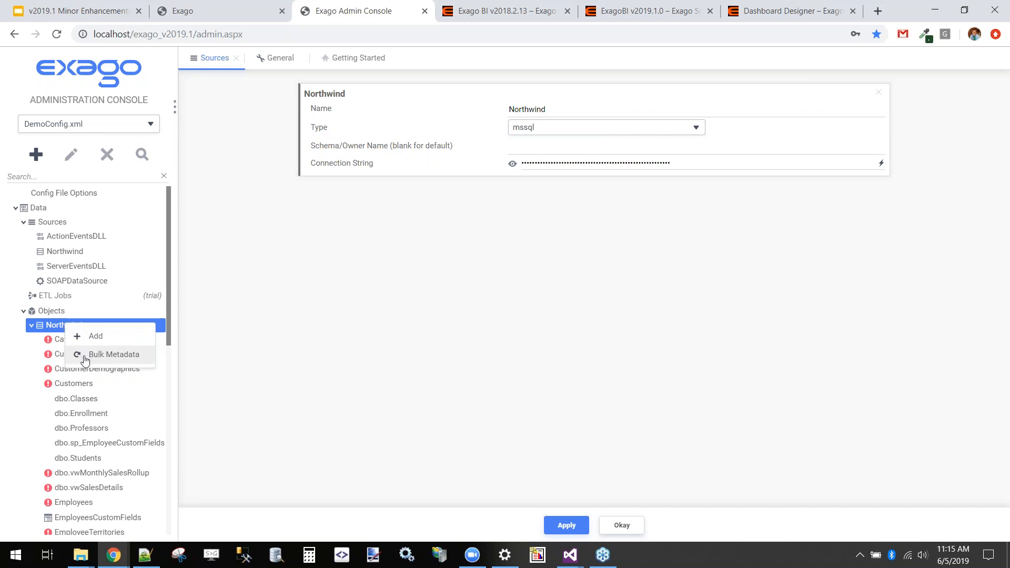
Check the metadata status of the Customers object and collapse the Northwind object list
click(50, 343)
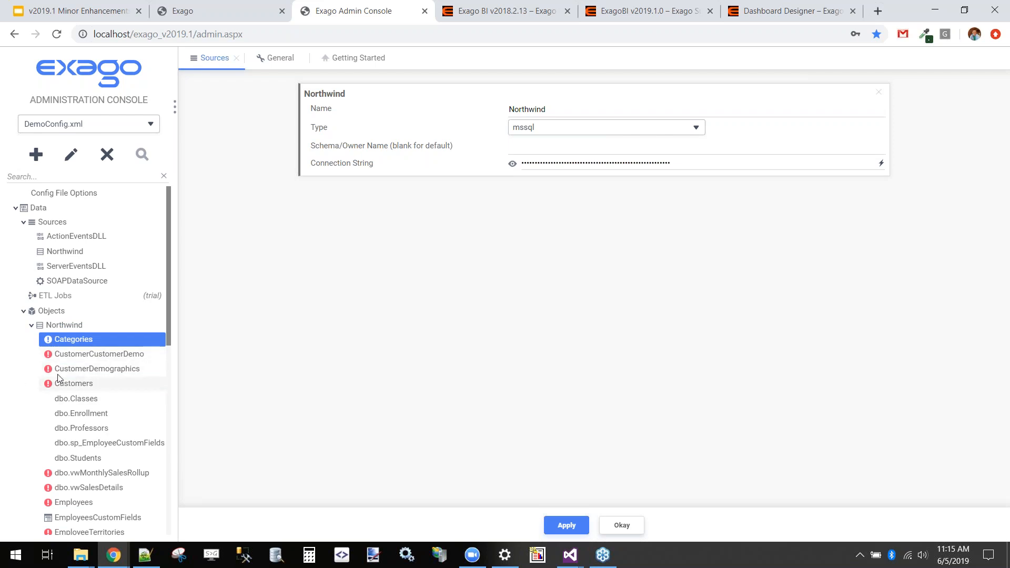
mouse_move(76, 389)
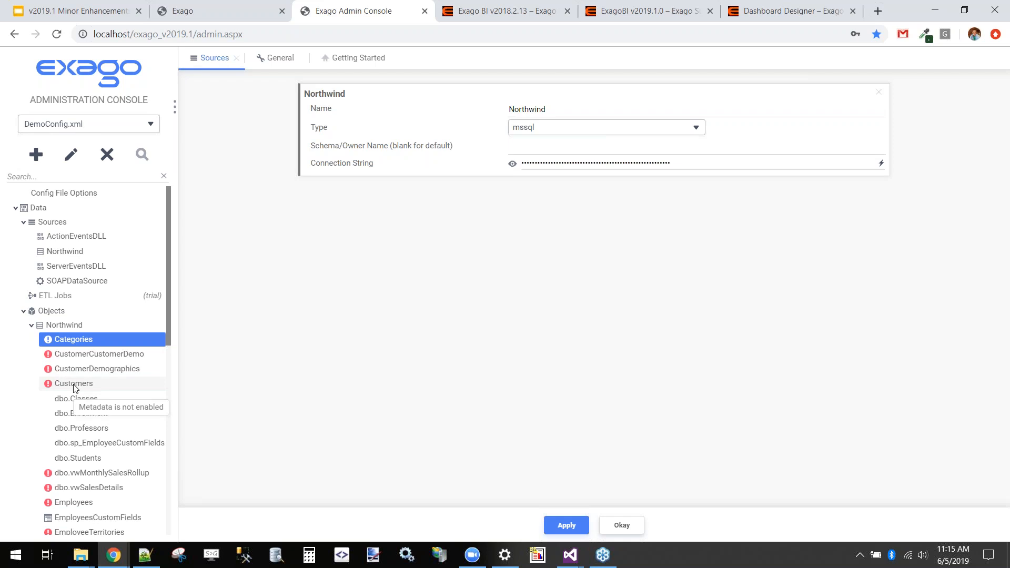
click(30, 326)
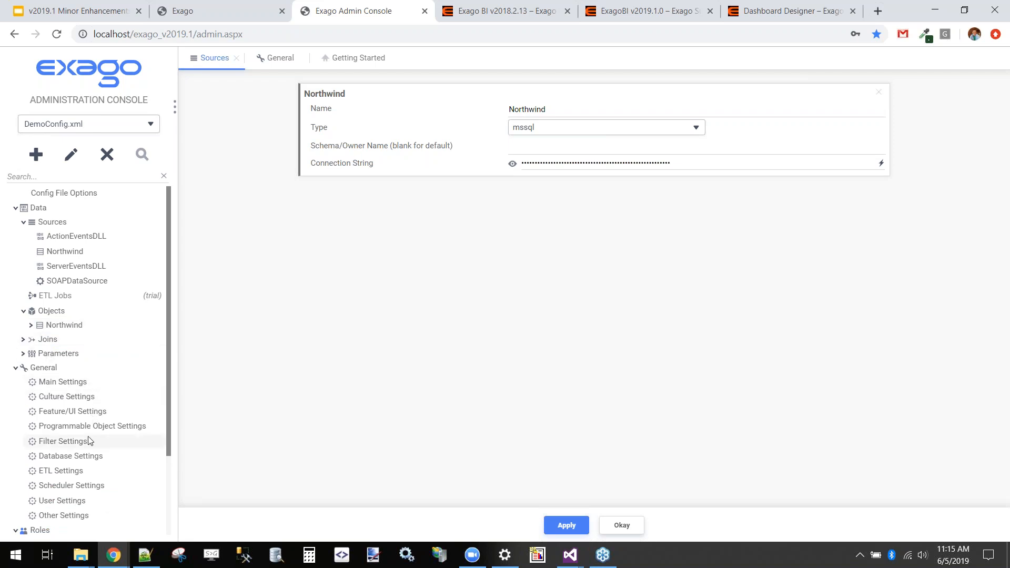
Search the settings for "cach" and review the descriptions of the report list caching, report XML caching and caching timeout settings
click(59, 178)
text(cach)
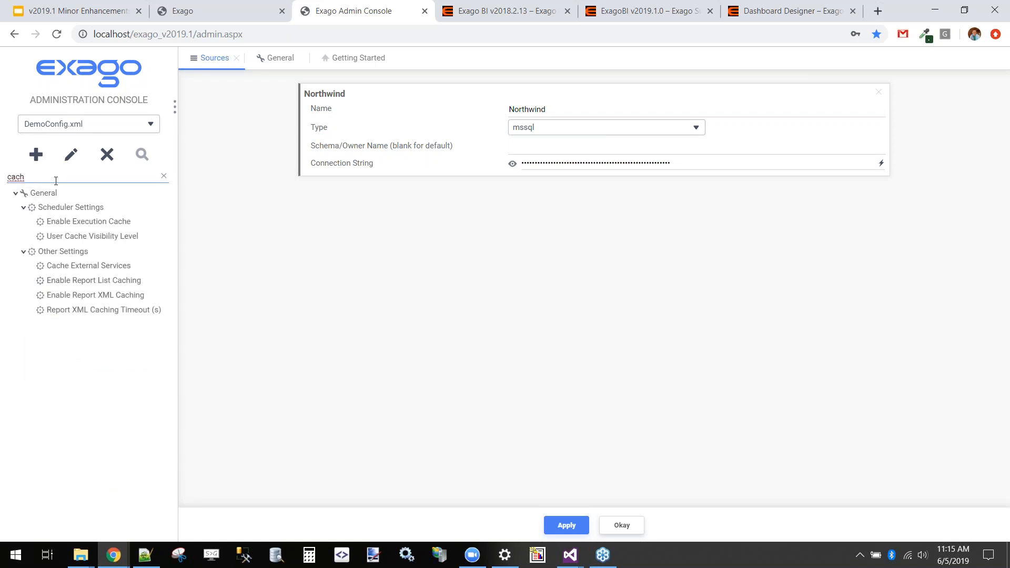
click(72, 284)
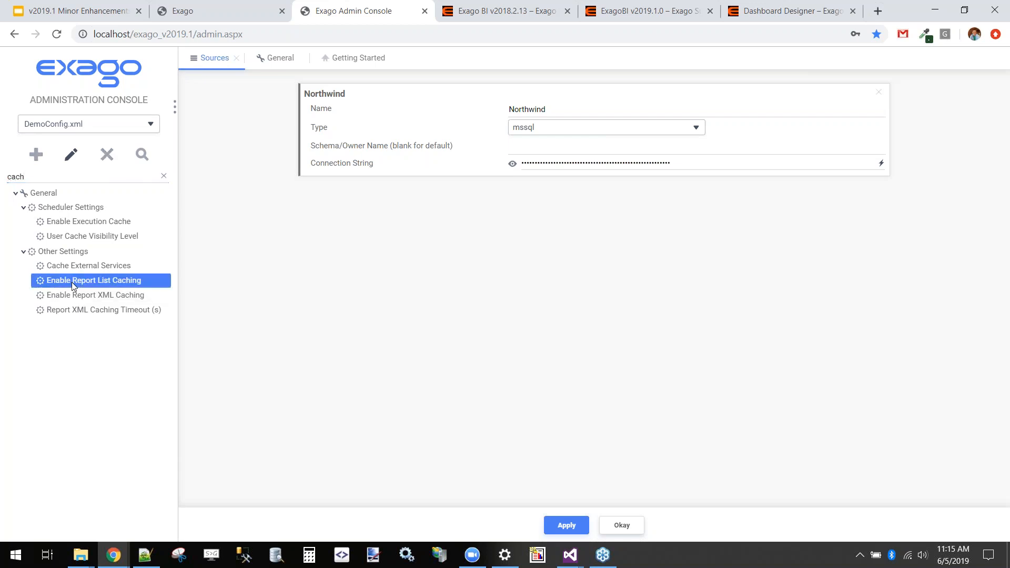
mouse_move(309, 380)
drag(309, 380, 430, 383)
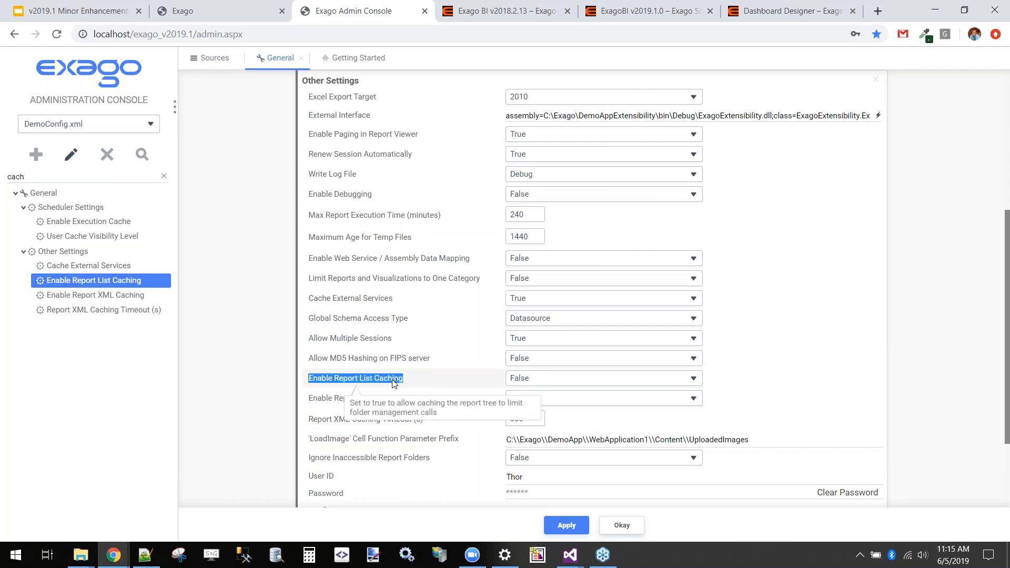
mouse_move(348, 404)
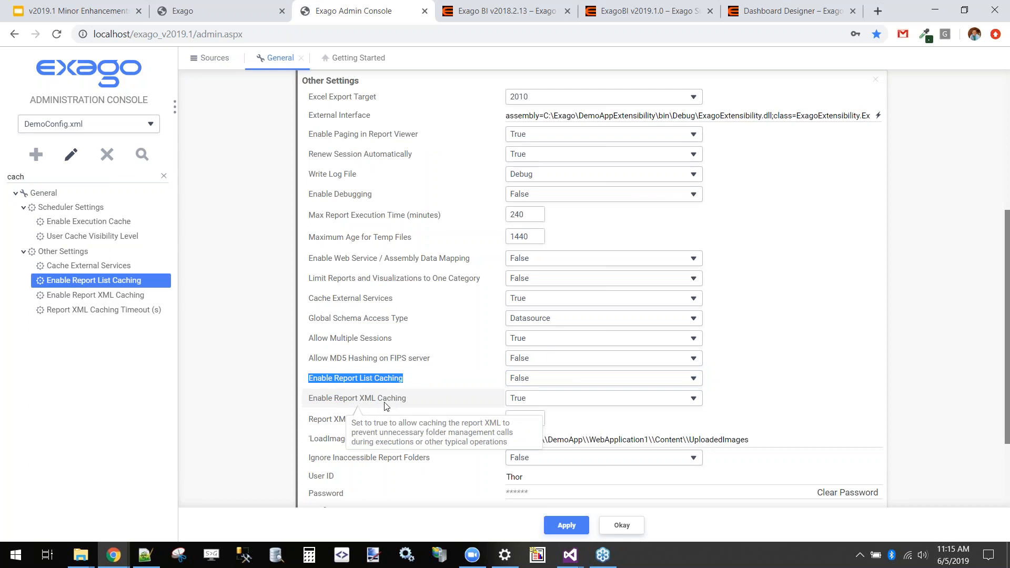
mouse_move(351, 421)
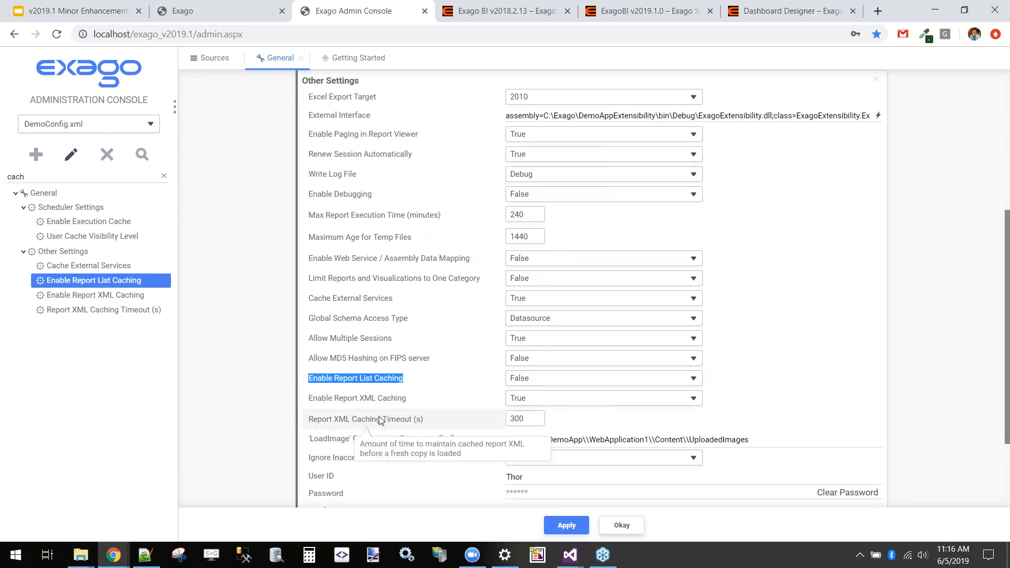
mouse_move(388, 378)
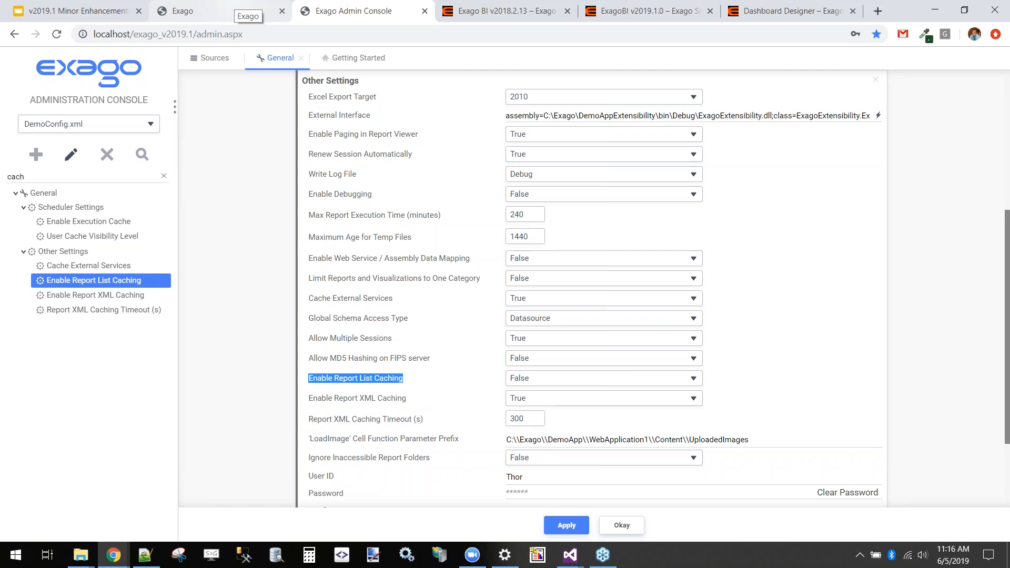
mouse_move(346, 381)
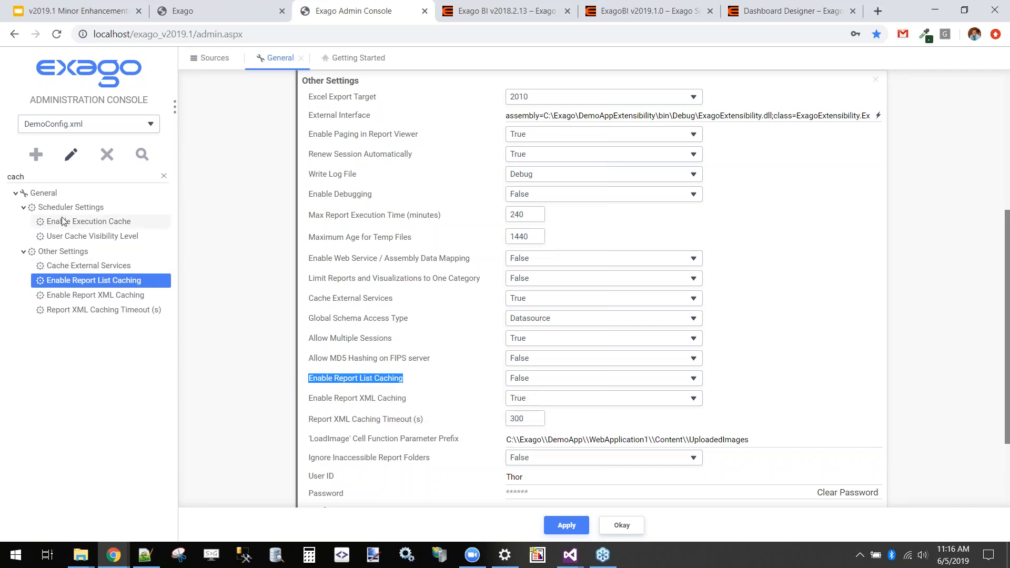
Start a new parameter with its type set to boolean, and check the values it offers
click(163, 175)
click(48, 355)
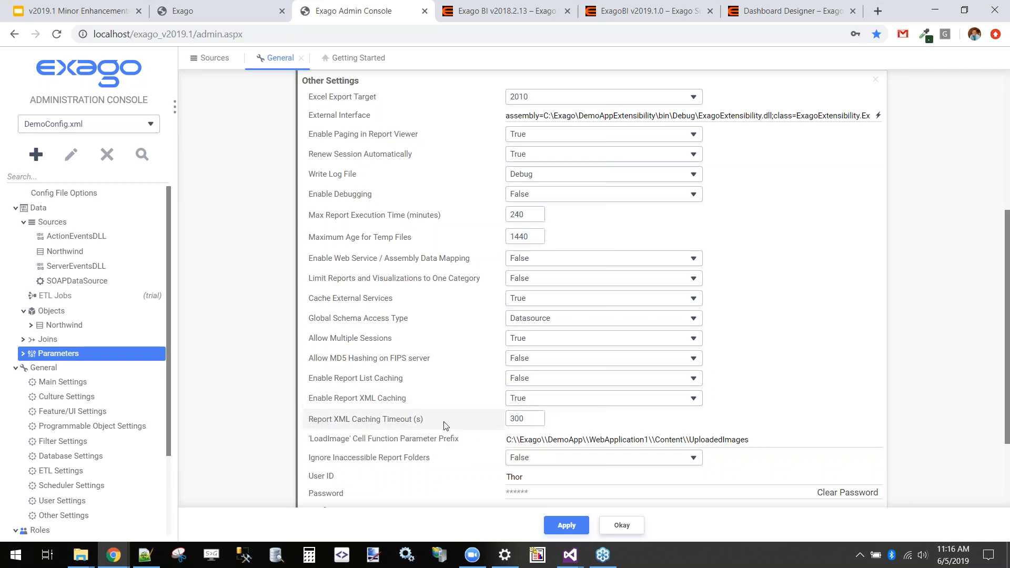
mouse_move(423, 421)
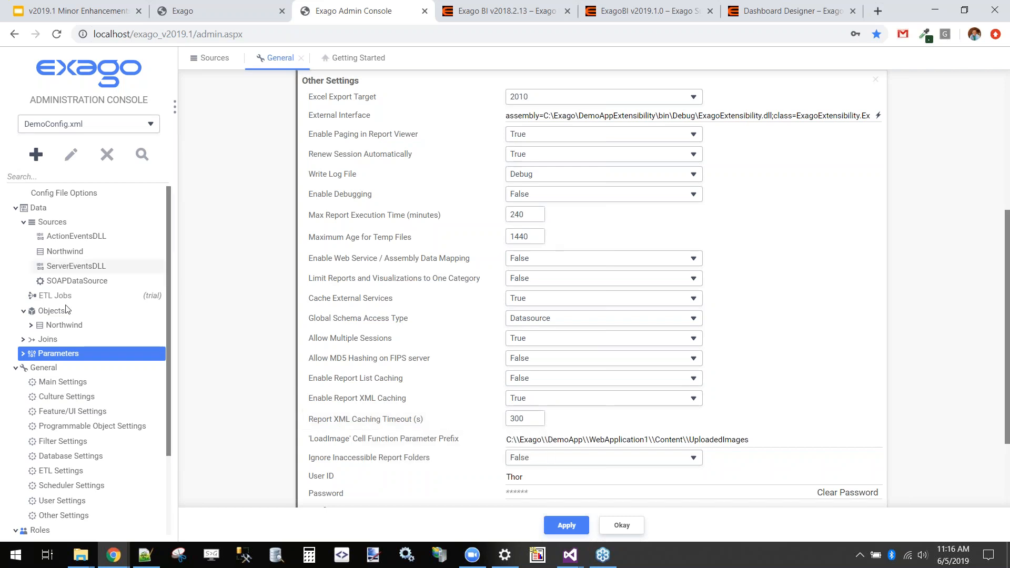
click(35, 158)
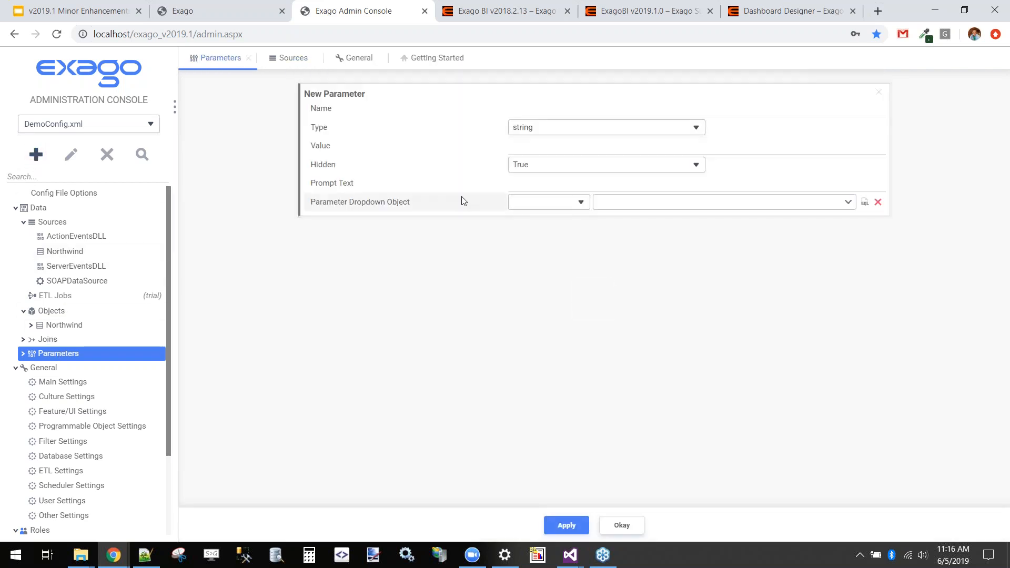
click(542, 130)
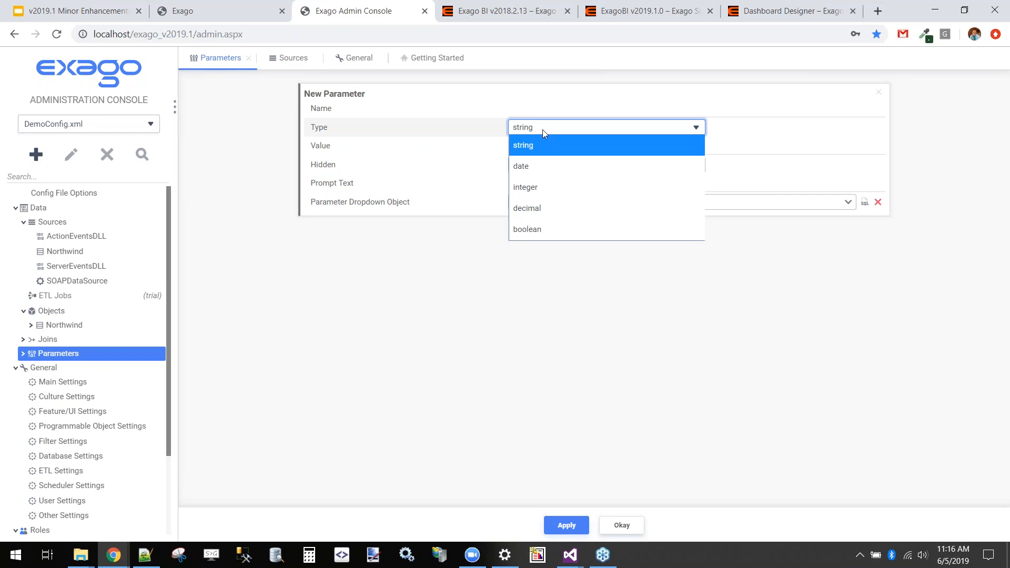
click(527, 229)
click(523, 149)
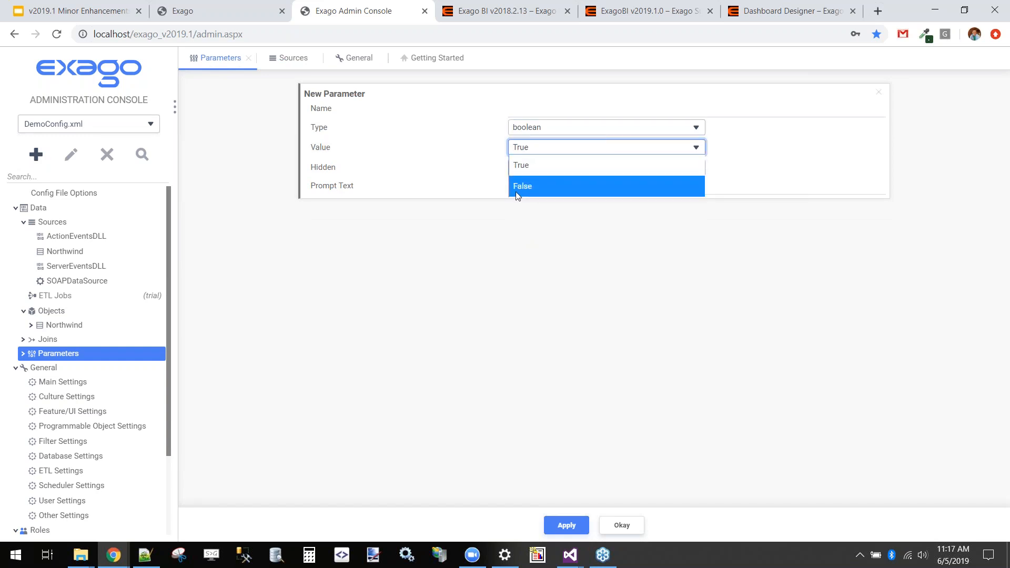
click(503, 252)
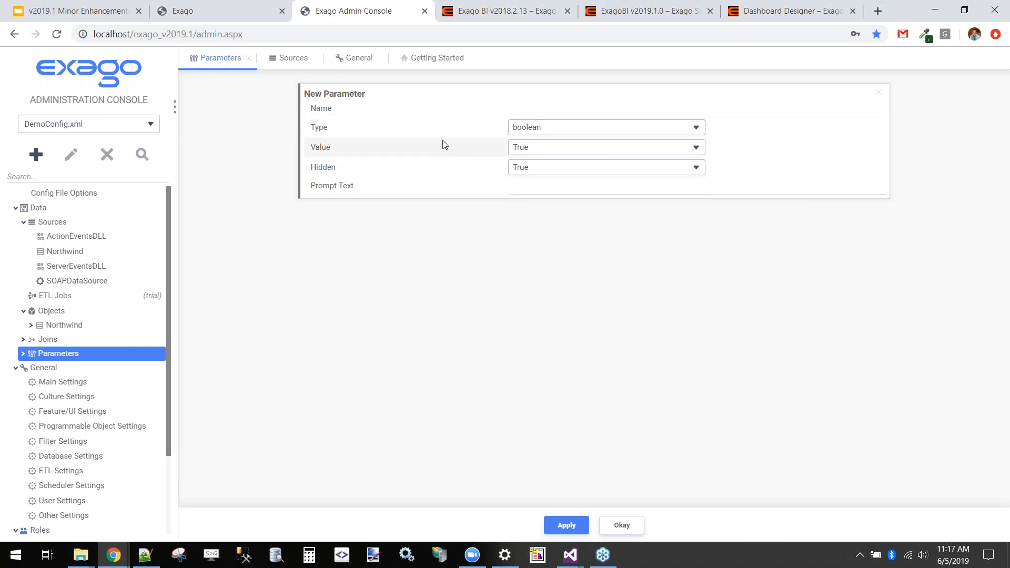
Switch to the v2019.1 Minor Enhancements deck in Google Slides, present the Admin Console slide, and exit the presentation
click(64, 5)
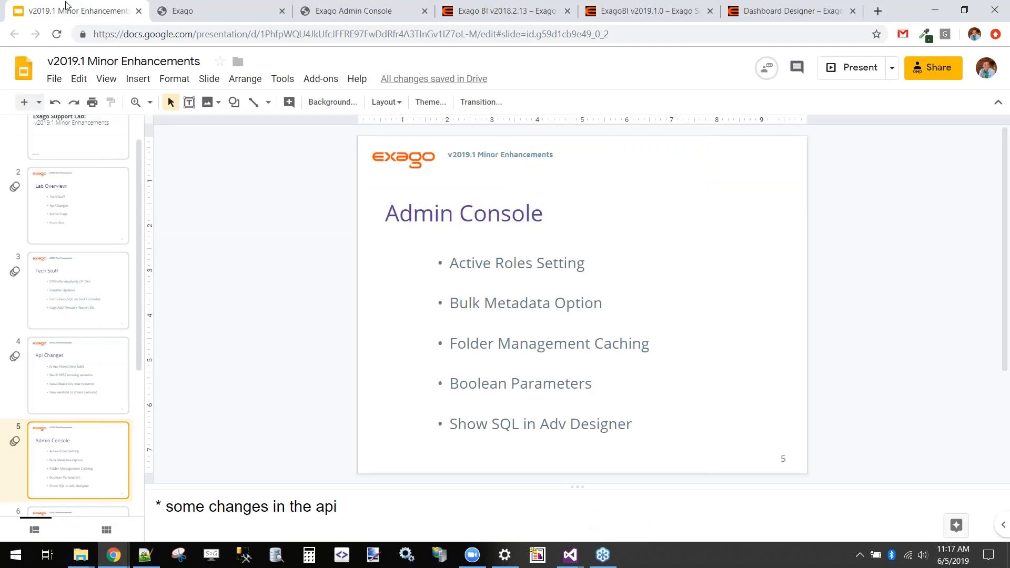
click(867, 71)
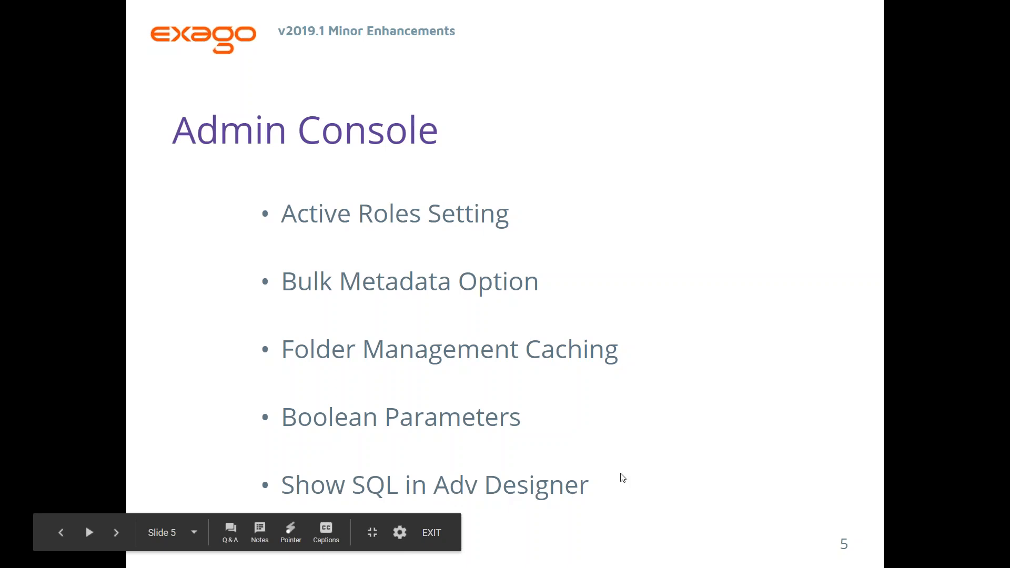
key(Escape)
Switch to the Exago Admin Console, search the settings for "sql", and highlight the Show SQL Window setting
click(329, 5)
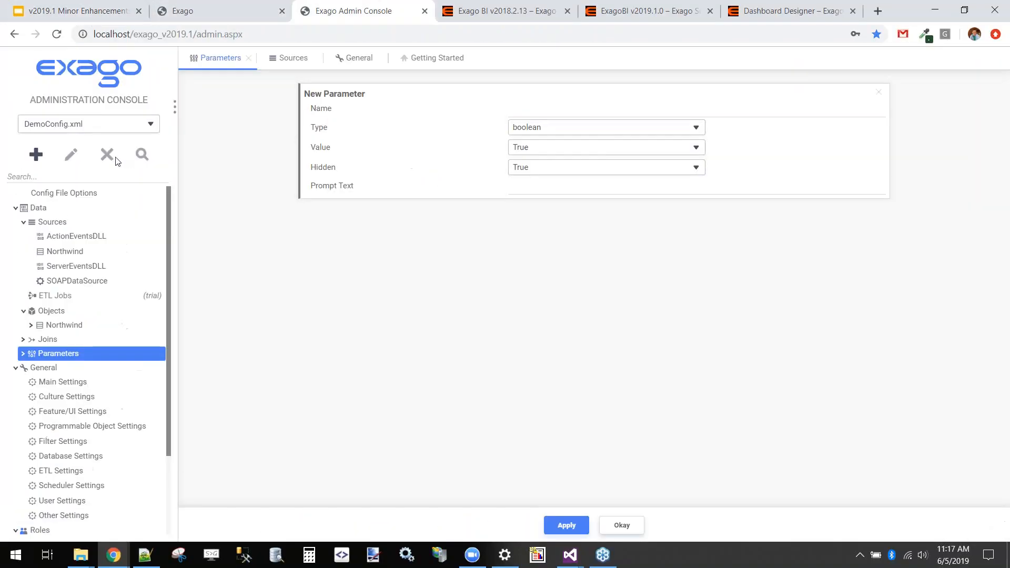
click(98, 174)
text(sql)
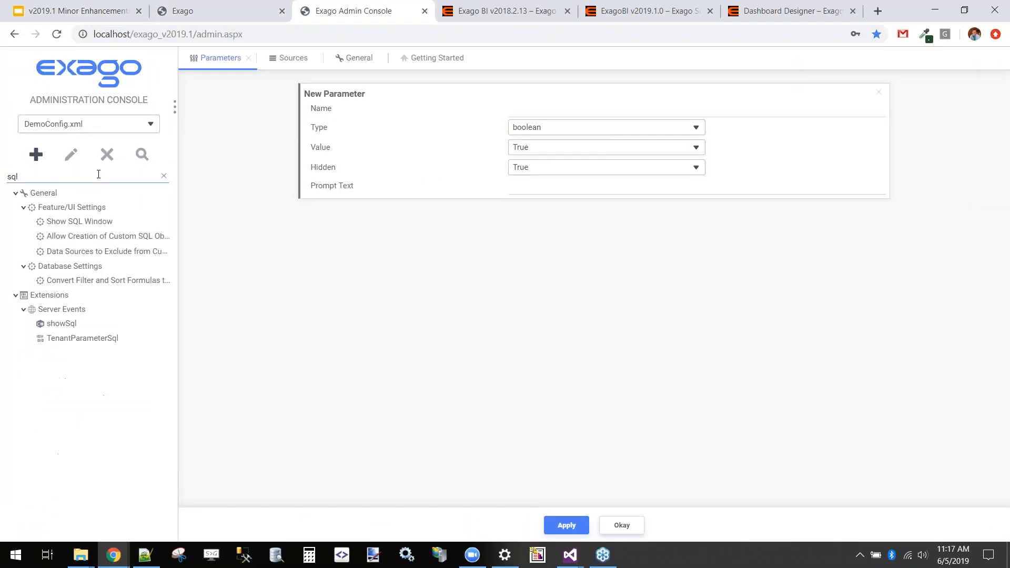
click(84, 222)
drag(303, 288, 413, 293)
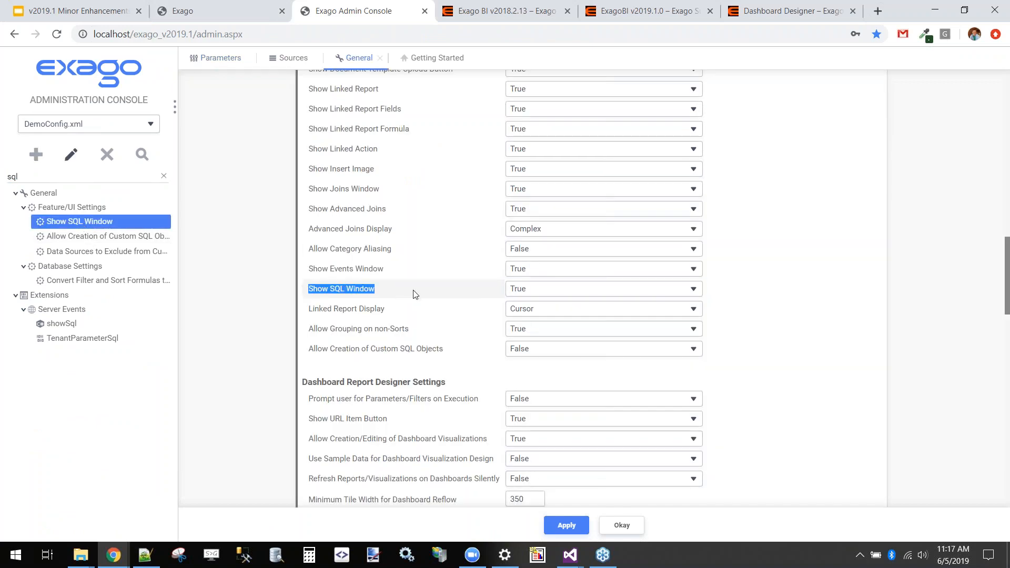
Switch to Exago, open the "!" report from My Reports, and view its advanced report options, including Show Generated SQL
click(206, 5)
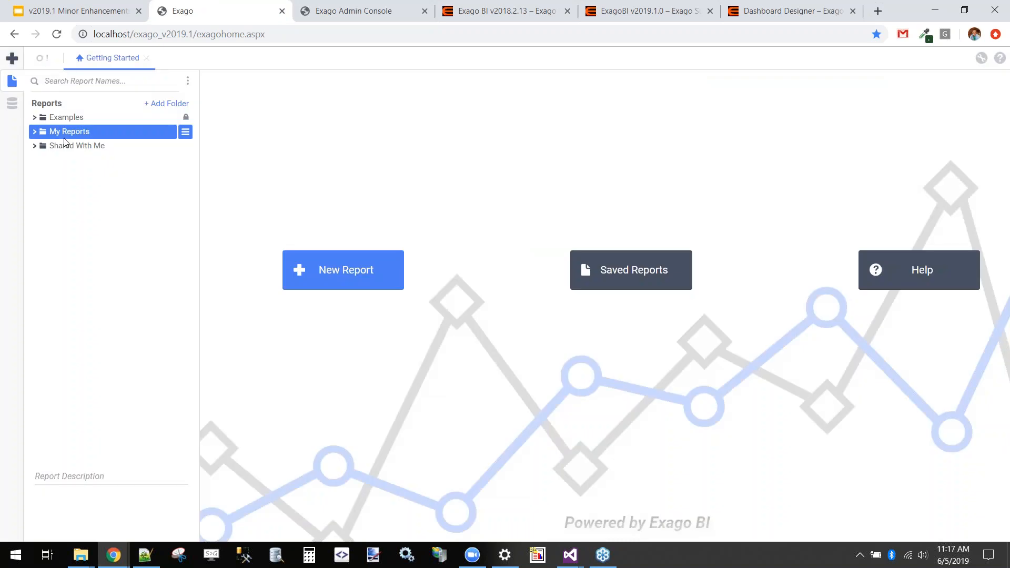
click(64, 136)
double_click(71, 148)
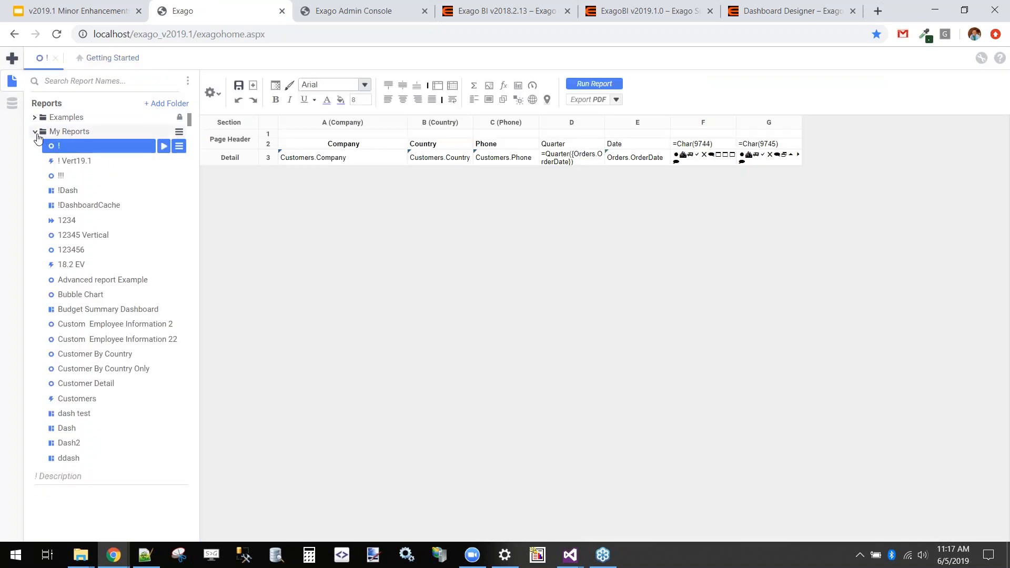
click(35, 132)
click(211, 93)
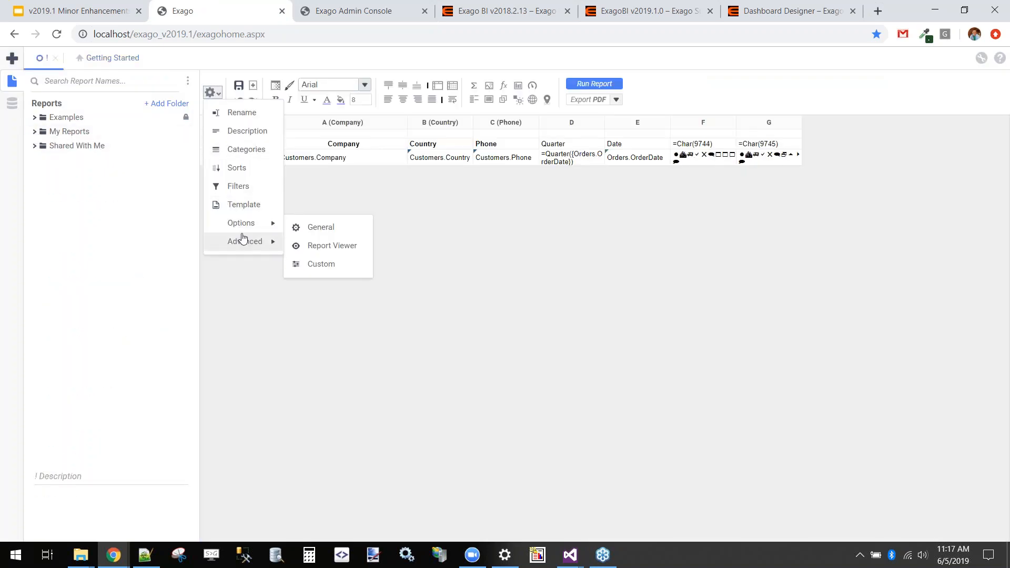
mouse_move(244, 239)
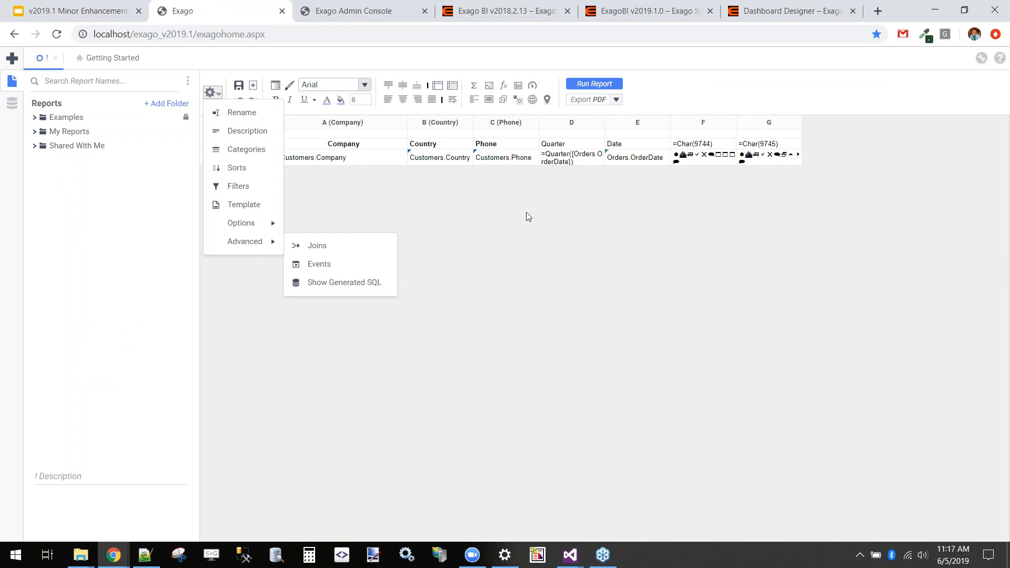
click(589, 283)
Switch to the Google Slides deck and present it from the Admin Console slide up to the front-end slide's first bullet
click(322, 5)
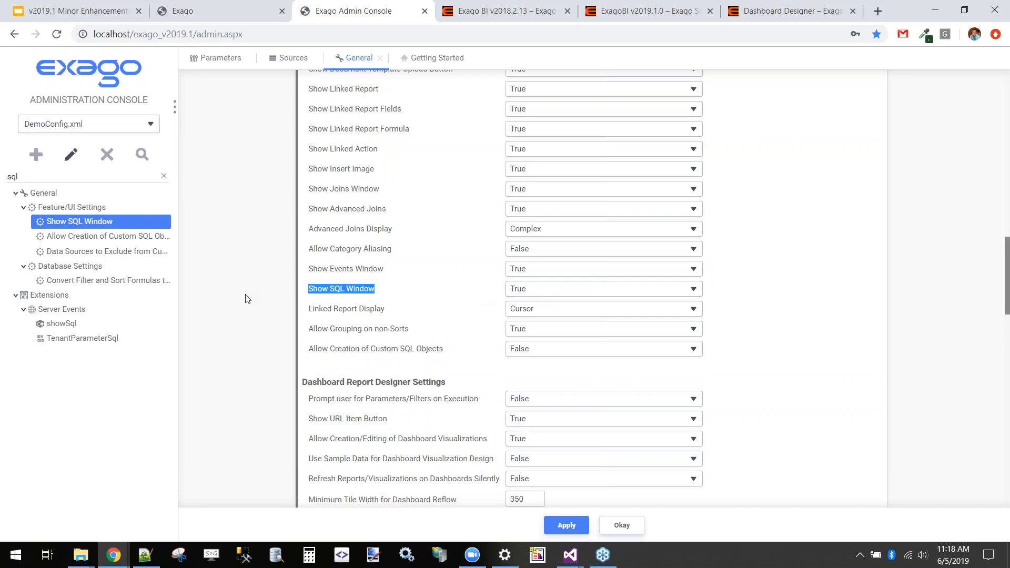
click(130, 6)
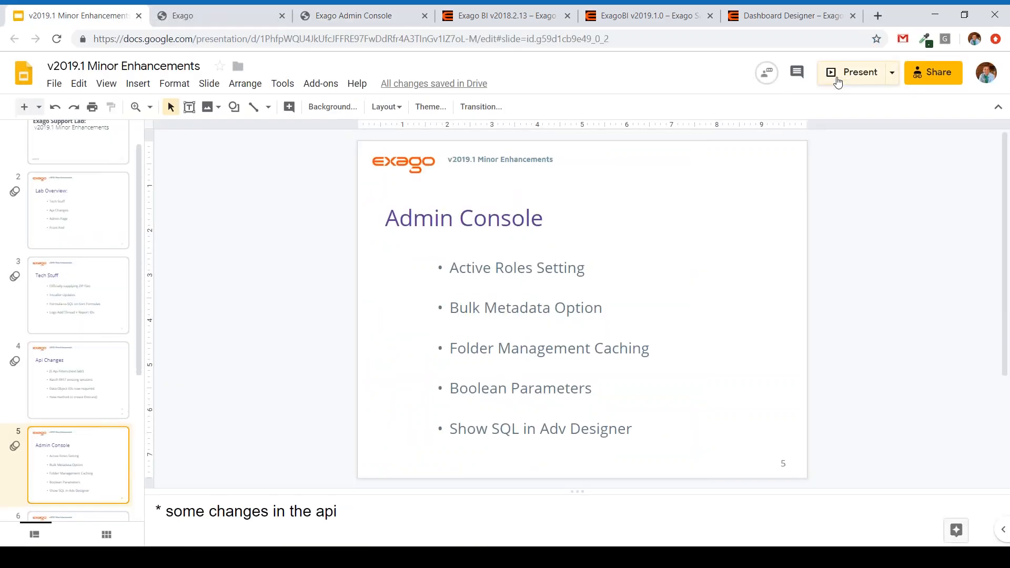
click(852, 72)
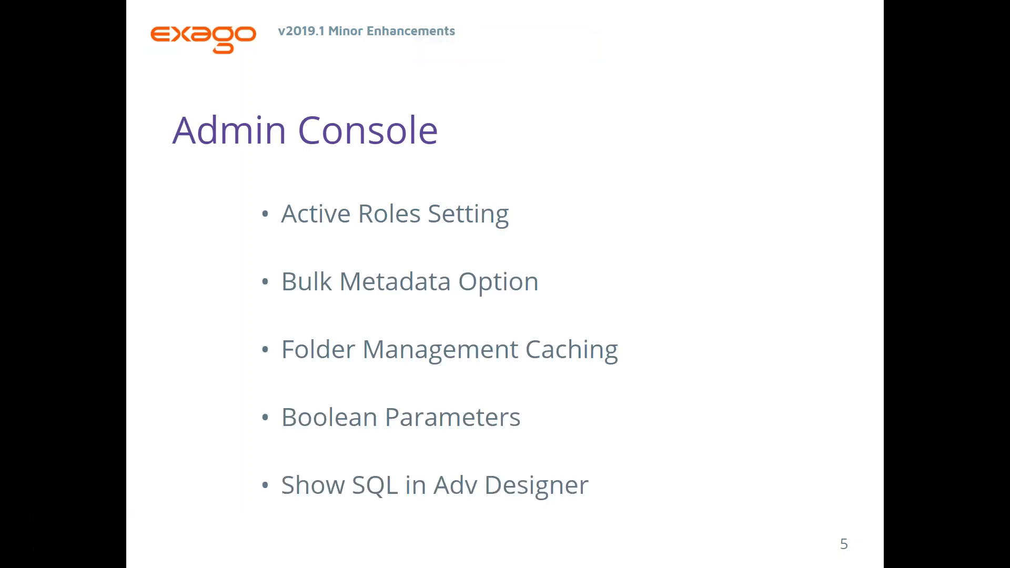
key(Right)
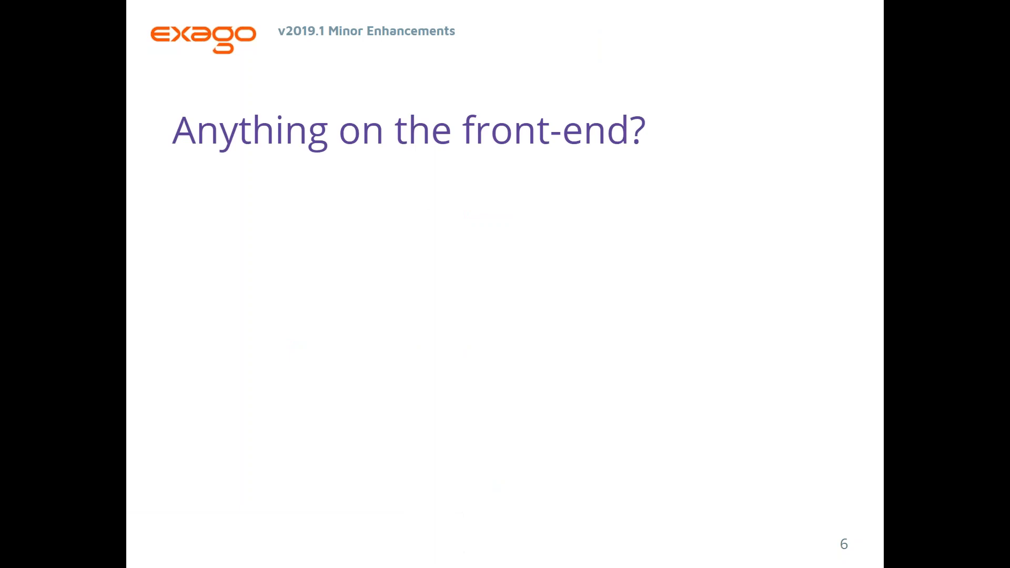
key(Right)
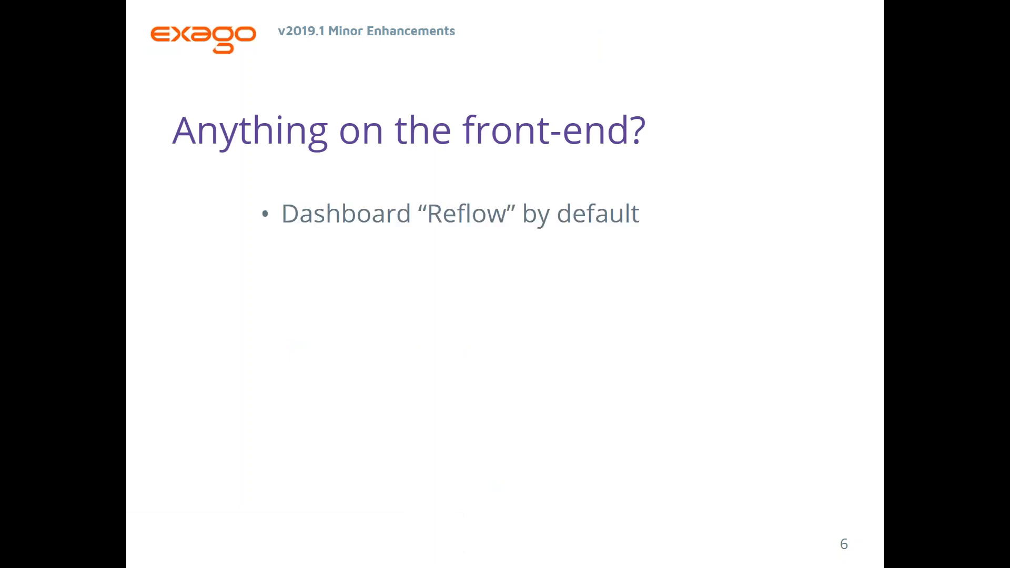